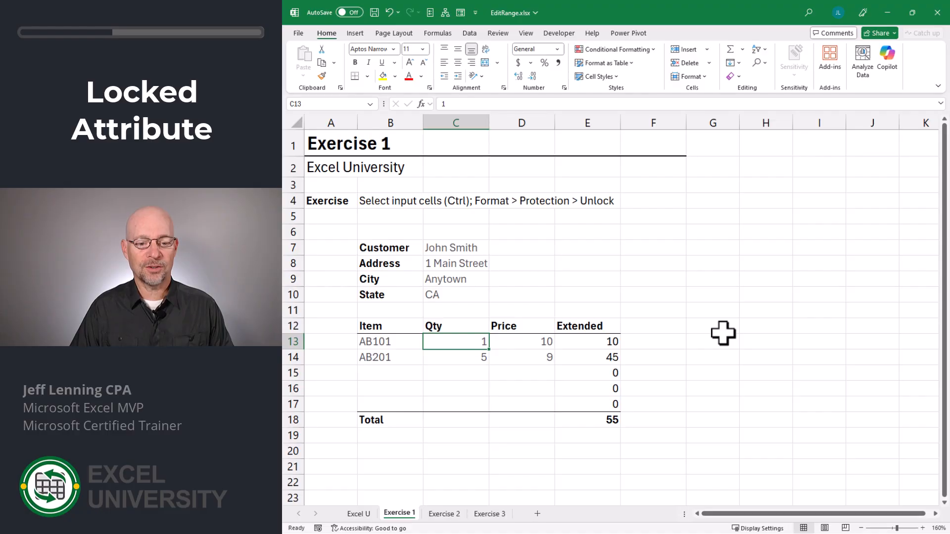
# Step: Set the AB101 quantity in C13 to 2 and check the protection attributes of cell C14
pyautogui.write('2')
pyautogui.press('Return')
pyautogui.hotkey('ctrl', '1')
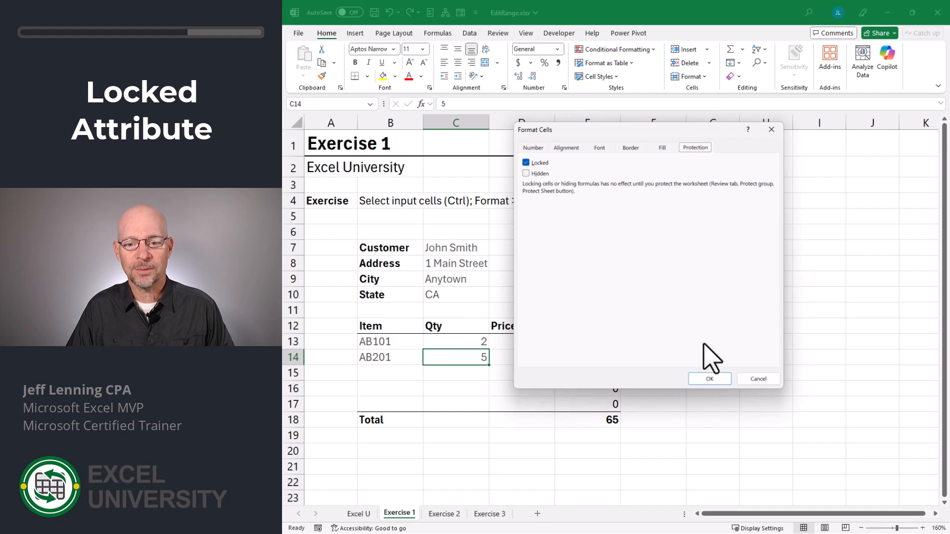
pyautogui.click(709, 378)
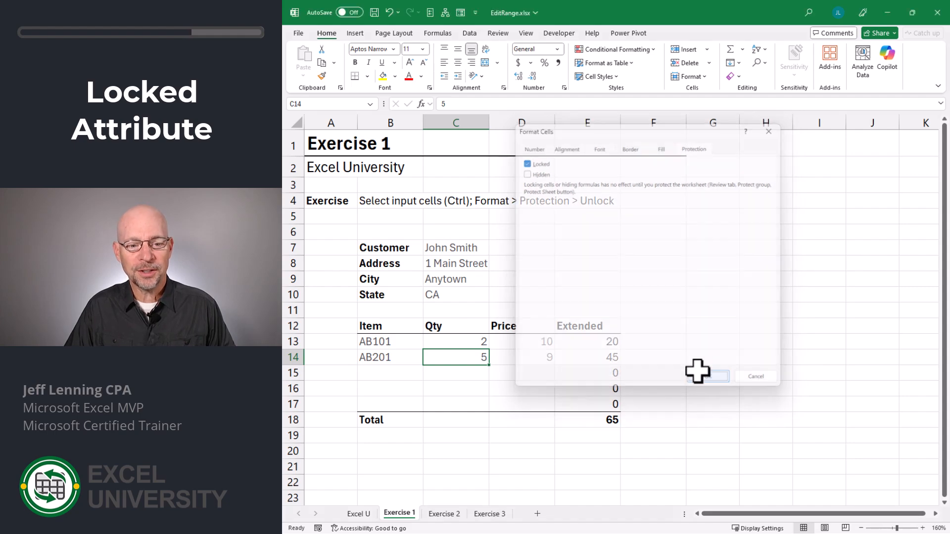
# Step: Set the quantities of both AB101 and AB201 in the Exercise 1 sheet to 1
pyautogui.click(467, 343)
pyautogui.write('1')
pyautogui.press('Return')
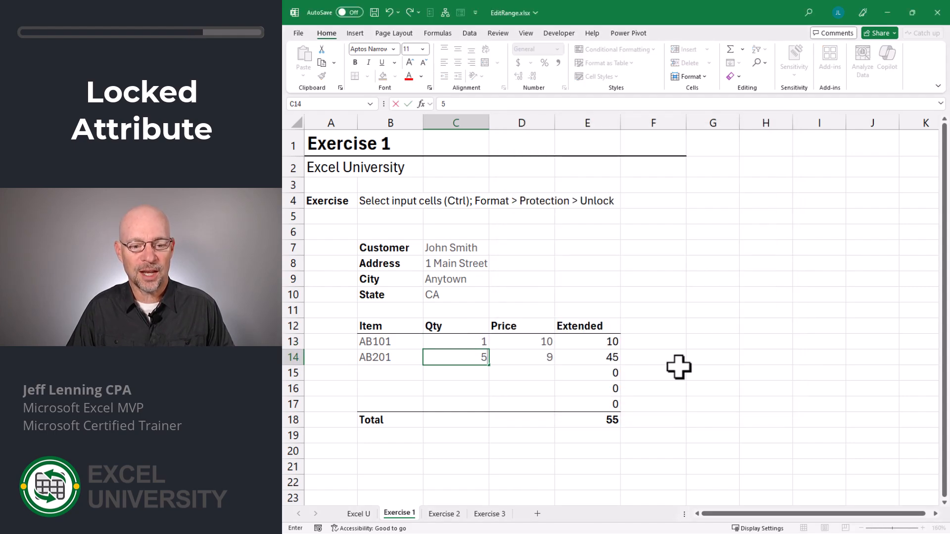
pyautogui.write('1')
pyautogui.press('Return')
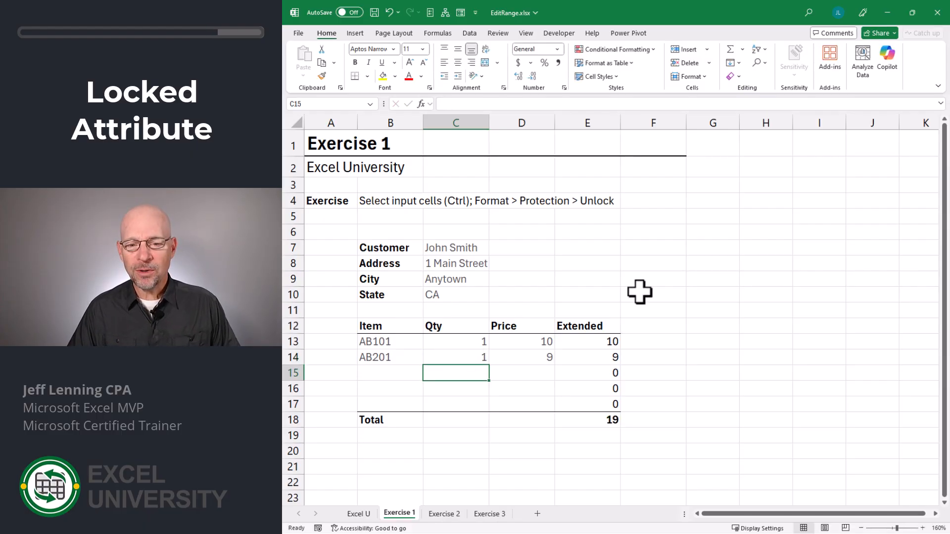
# Step: Check the Locked attribute of the Customer cell C7 in the Exercise 2 sheet
pyautogui.hotkey('ctrl', '1')
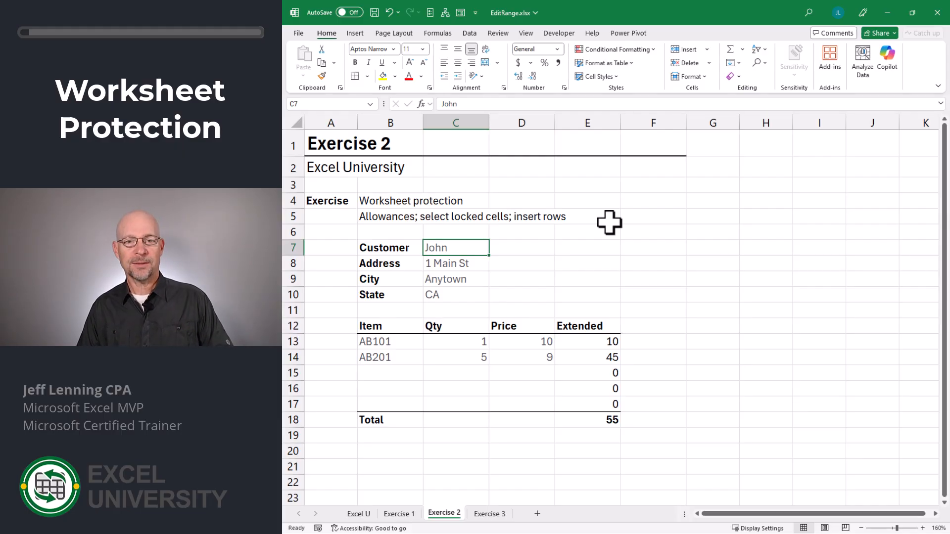
pyautogui.hotkey('ctrl', '1')
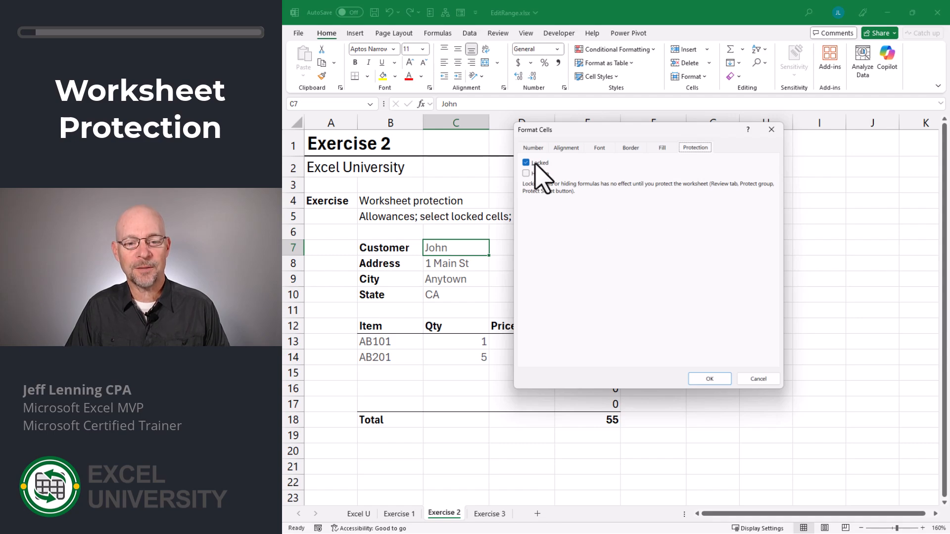
pyautogui.press('Return')
# Step: Add the surname to the customer's name in C7 of the Exercise 2 sheet
pyautogui.press('F2')
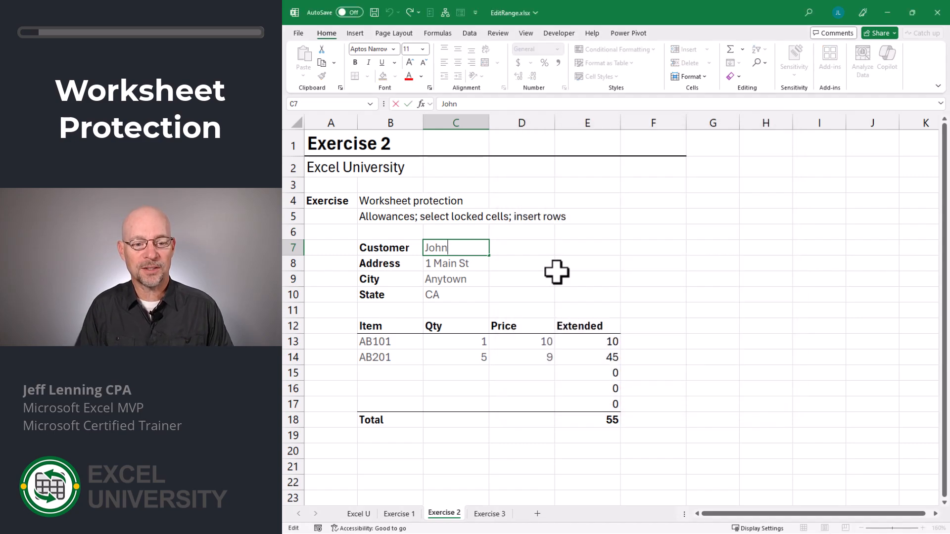
pyautogui.write('Smith')
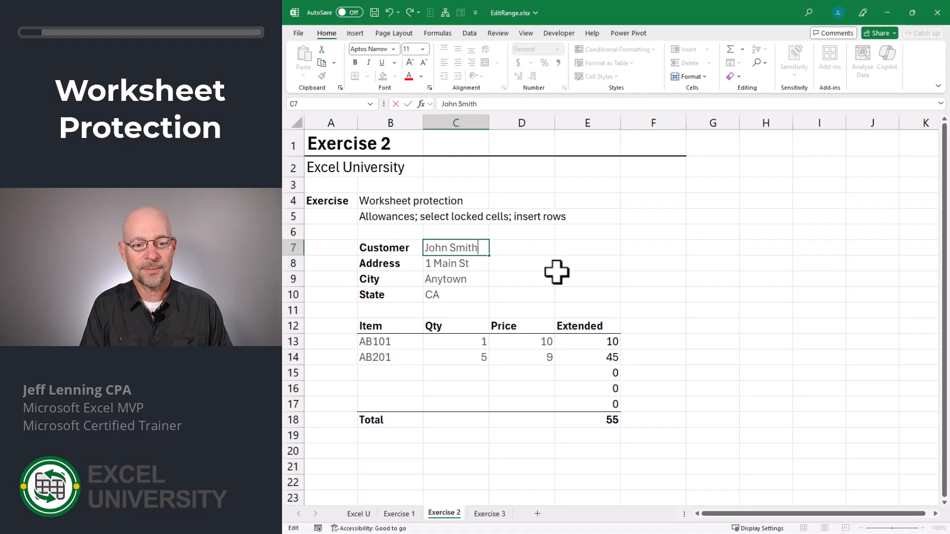
pyautogui.press('Return')
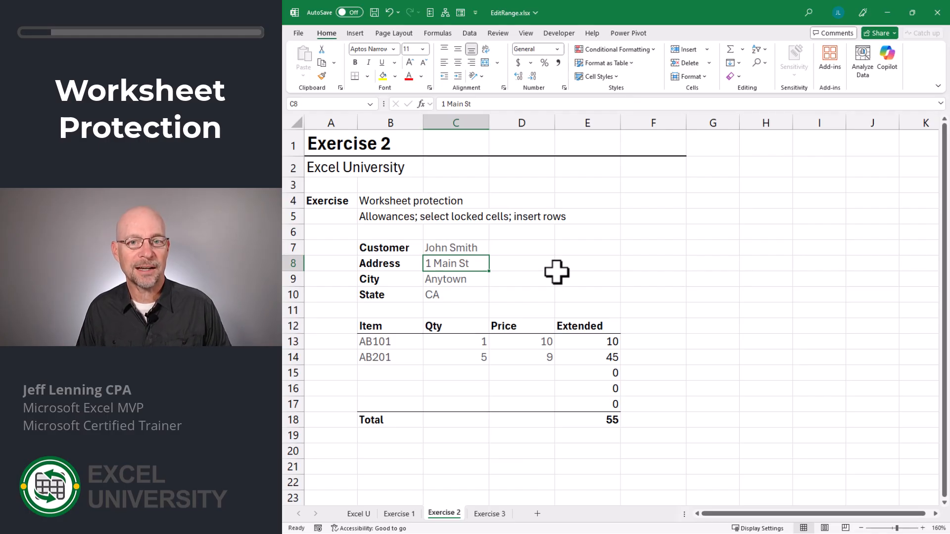
# Step: Protect the Exercise 2 sheet without a password, allowing selection of locked and unlocked cells
pyautogui.click(498, 33)
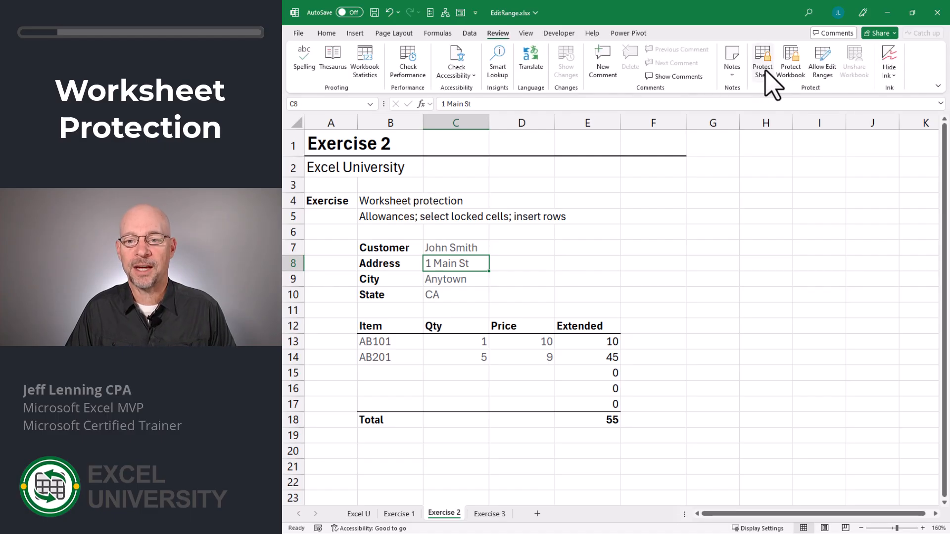
pyautogui.click(765, 69)
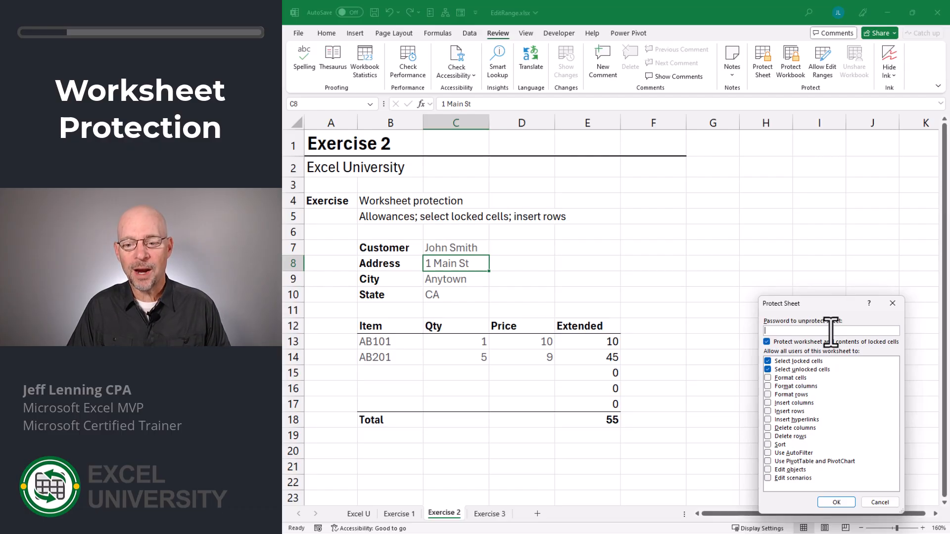
pyautogui.click(836, 503)
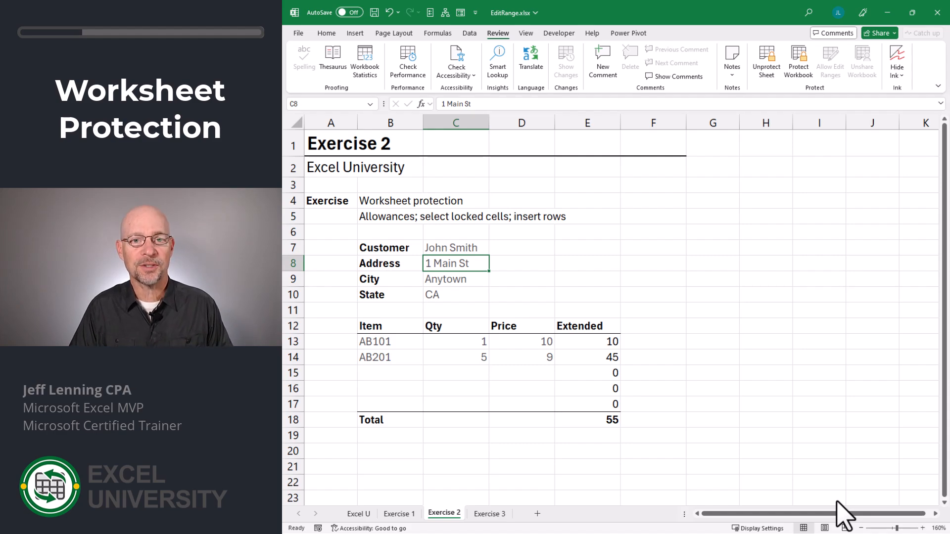
# Step: Try to clear the customer's name in C7 on the protected sheet, and remove the sheet protection
pyautogui.press('Up')
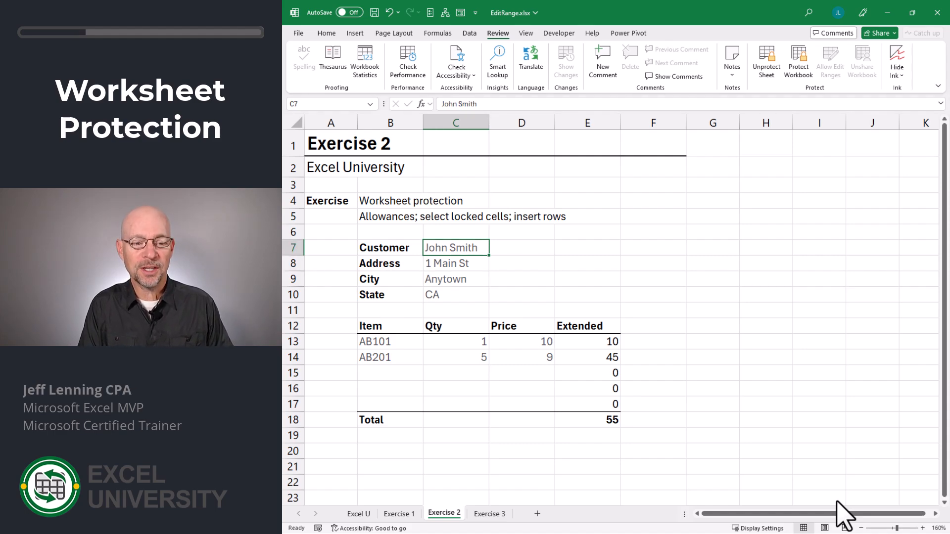
pyautogui.press('Delete')
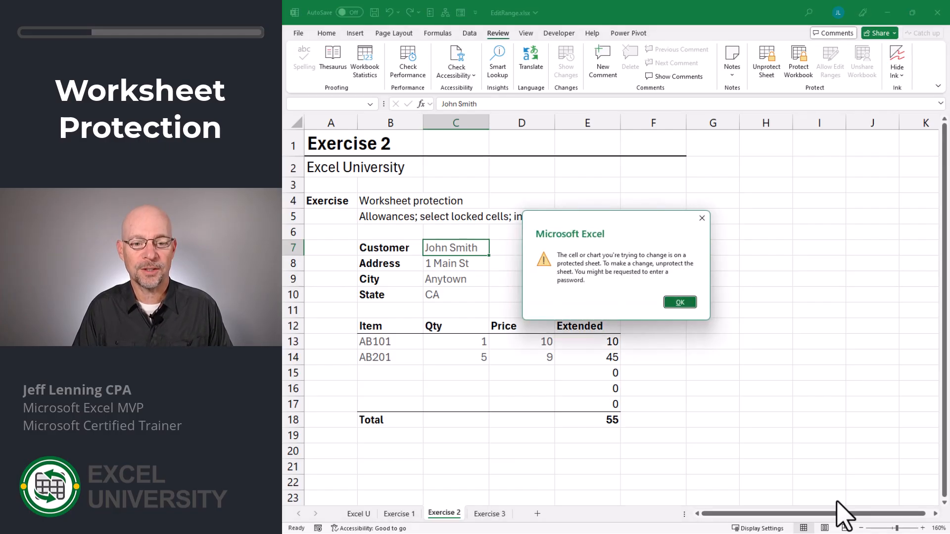
pyautogui.press('Return')
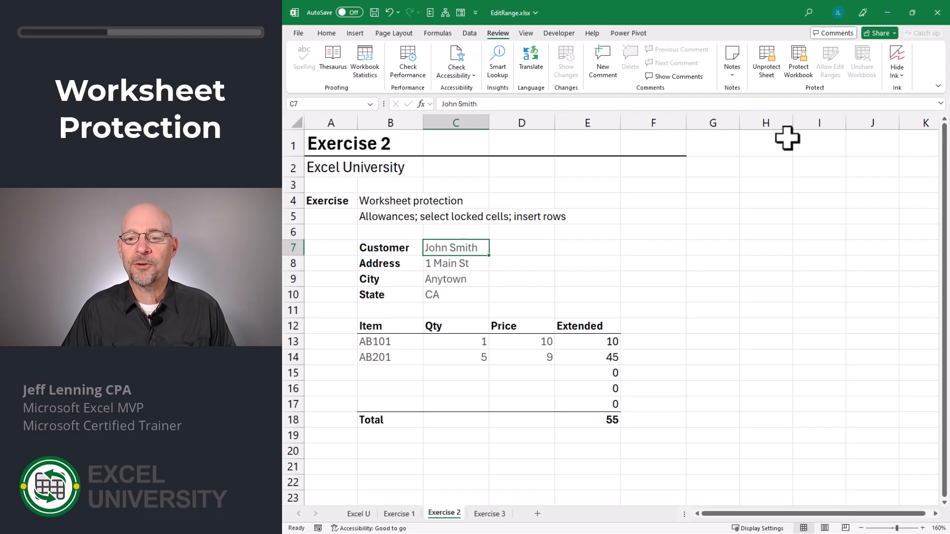
pyautogui.click(766, 71)
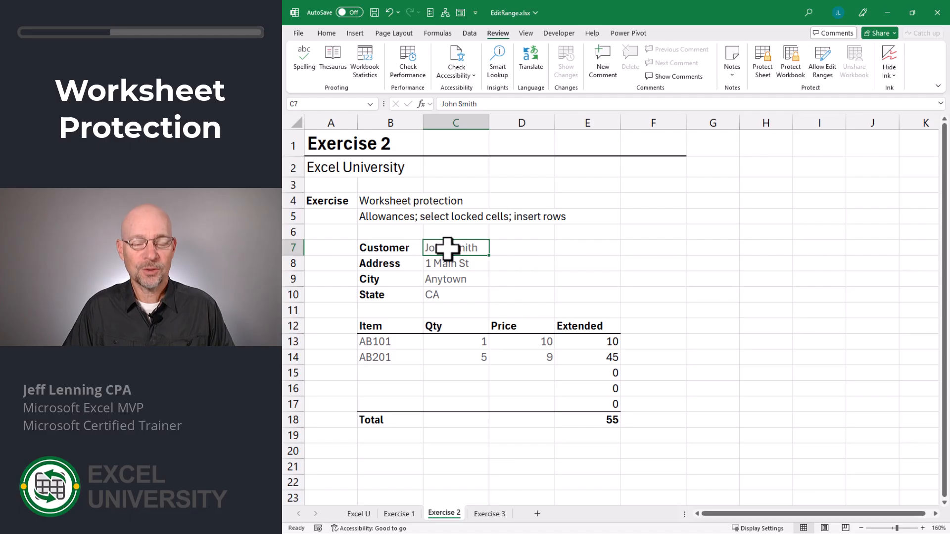
# Step: Unlock the customer detail cells C7:C10 and protect the sheet without a password, keeping the default permissions
pyautogui.moveTo(455, 250); pyautogui.dragTo(461, 294)
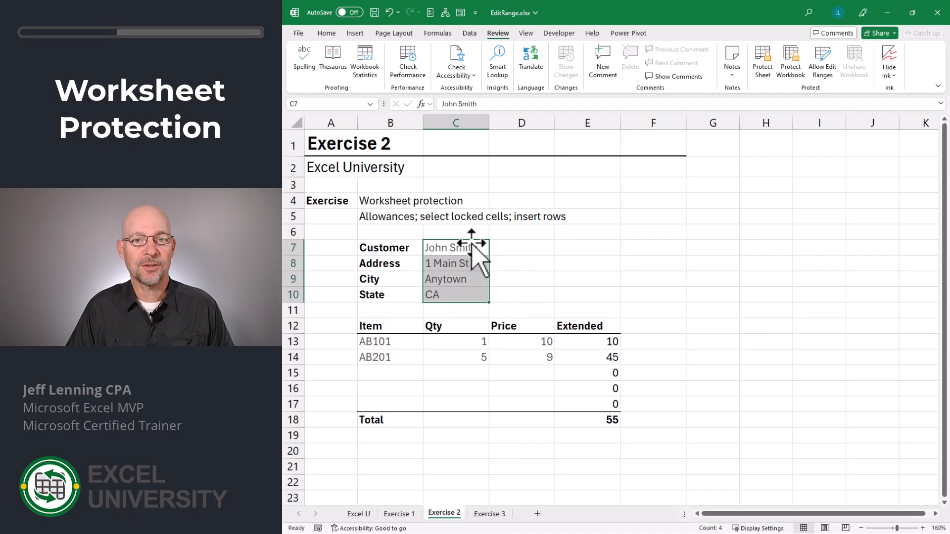
pyautogui.hotkey('ctrl', '1')
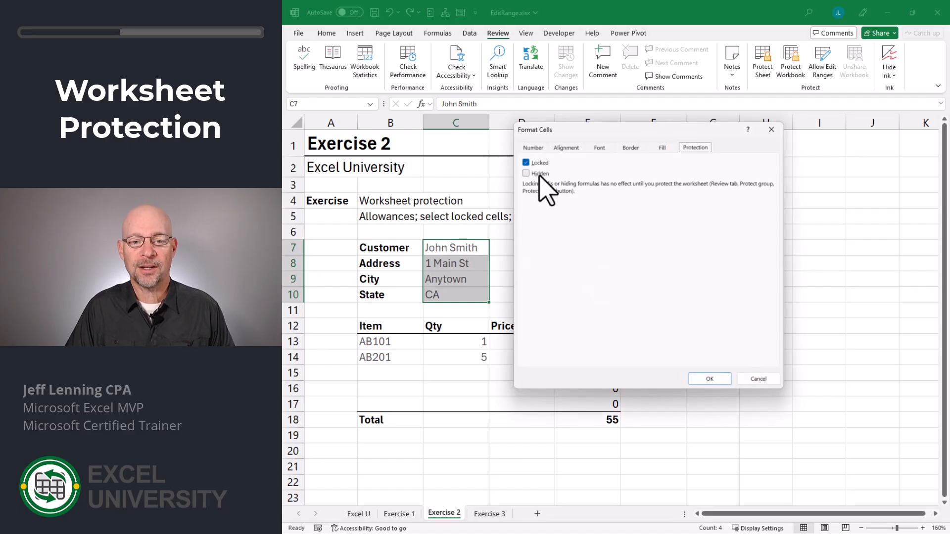
pyautogui.click(526, 163)
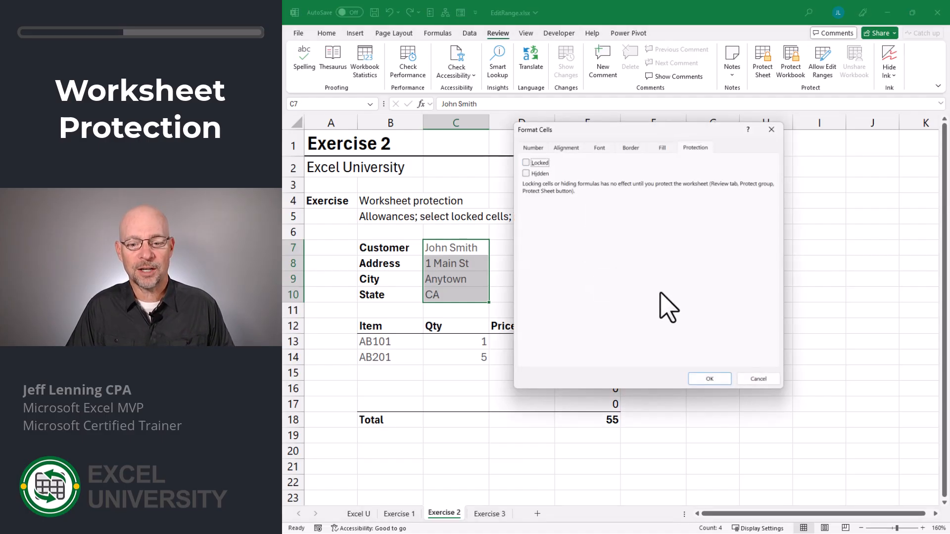
pyautogui.click(710, 379)
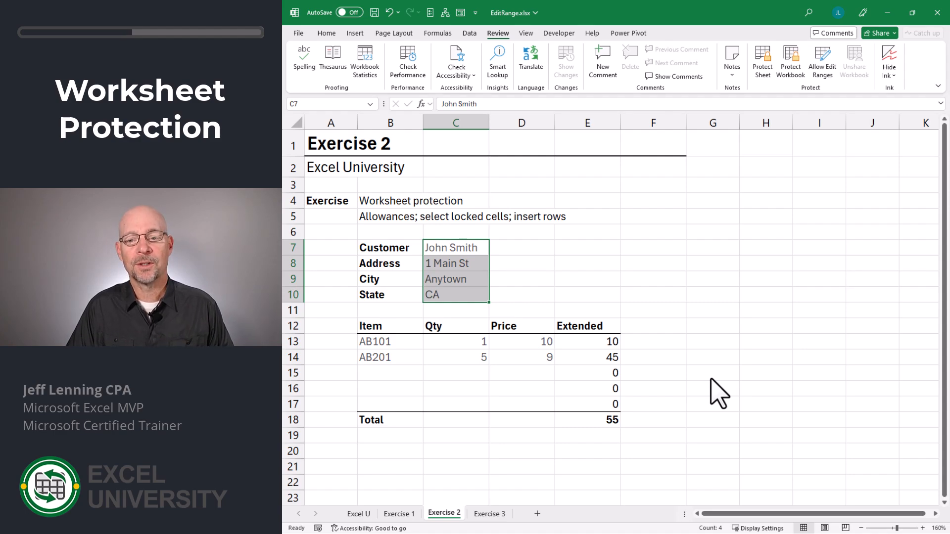
pyautogui.click(762, 64)
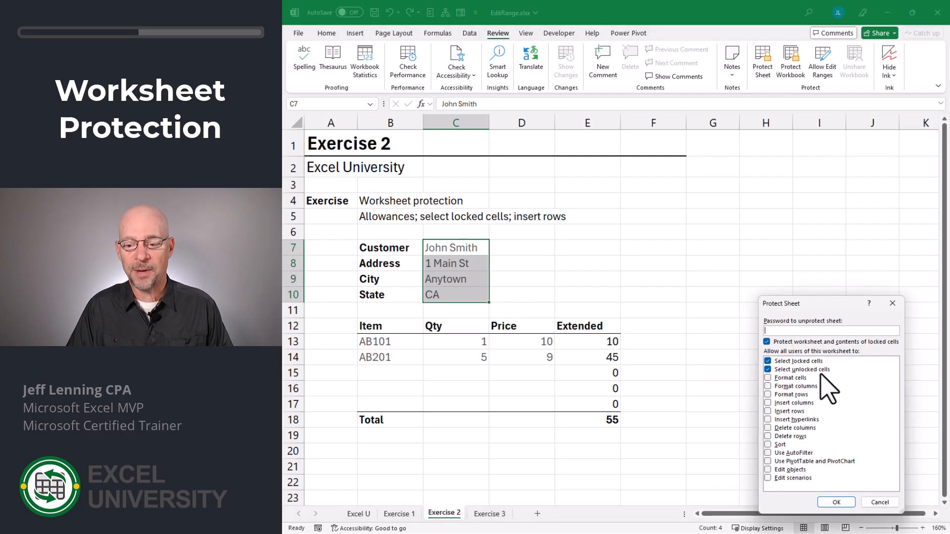
pyautogui.click(836, 502)
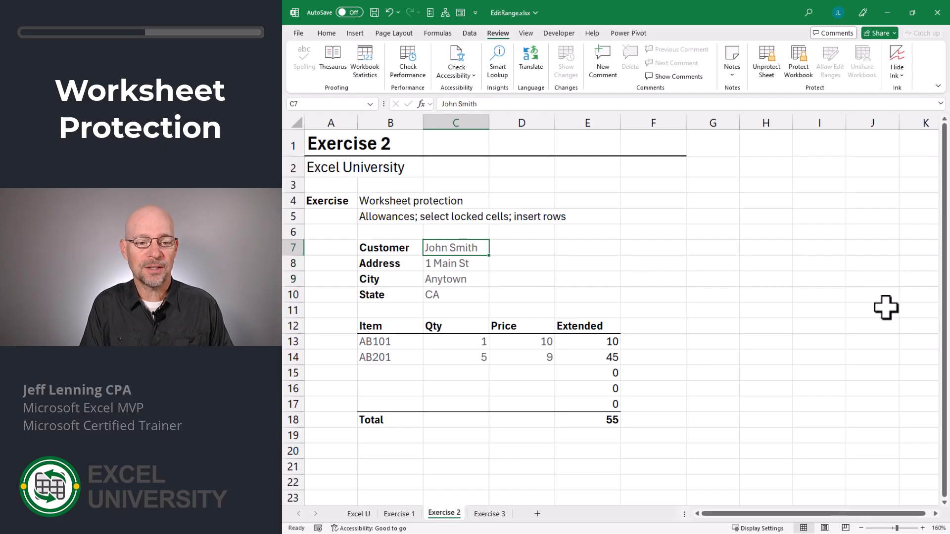
# Step: Replace the customer's name in C7 and spell out the abbreviated street type in the address in C8
pyautogui.write('Jeff')
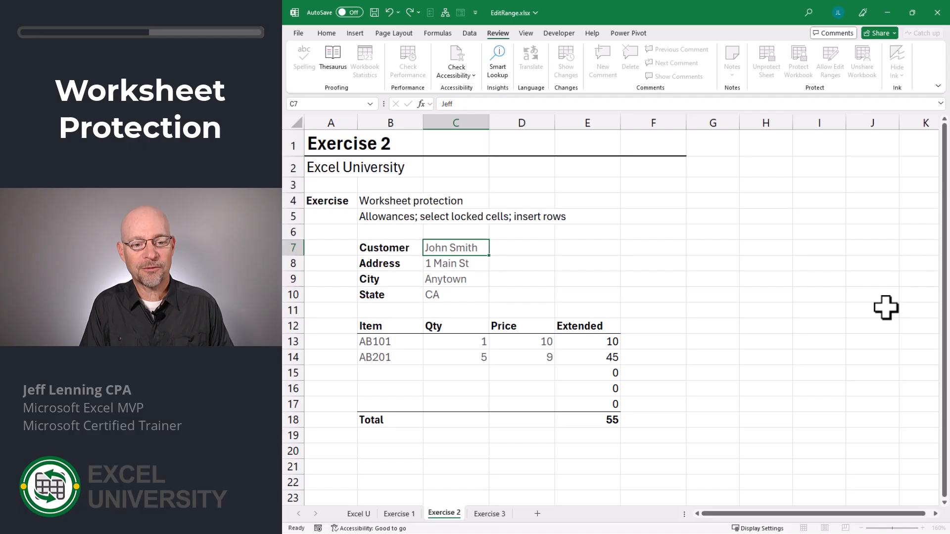
pyautogui.press('Return')
pyautogui.press('F2')
pyautogui.write('reet')
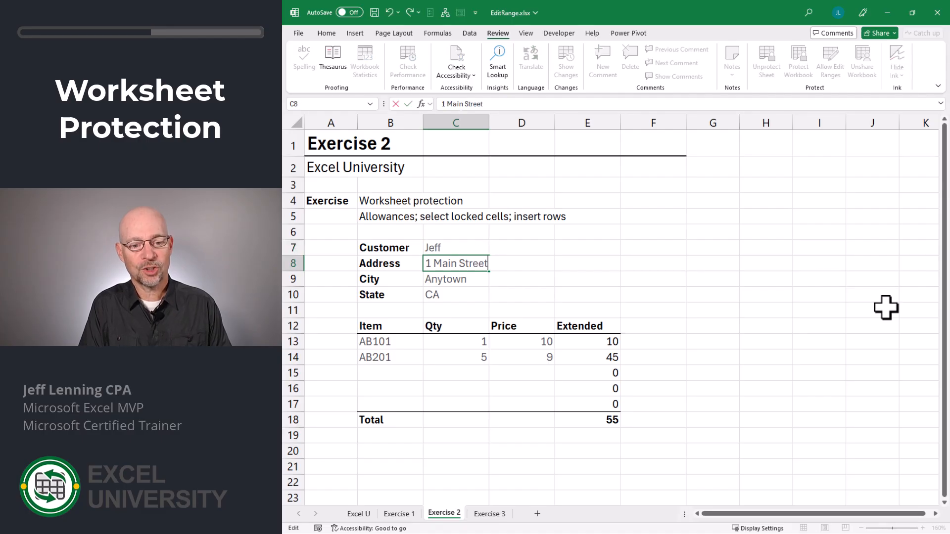
pyautogui.press('Return')
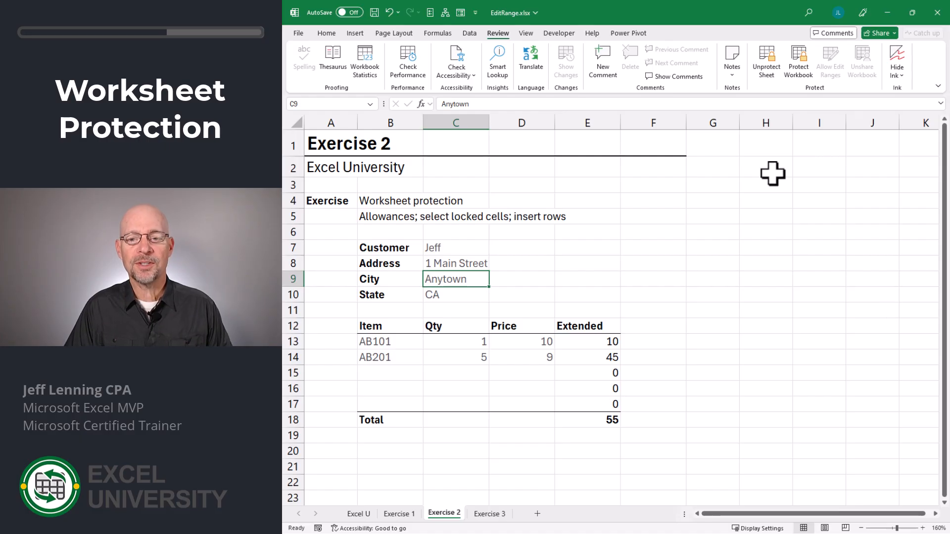
# Step: Unprotect the sheet and unlock the item, quantity and price input cells B13:D17
pyautogui.click(768, 64)
pyautogui.click(418, 341)
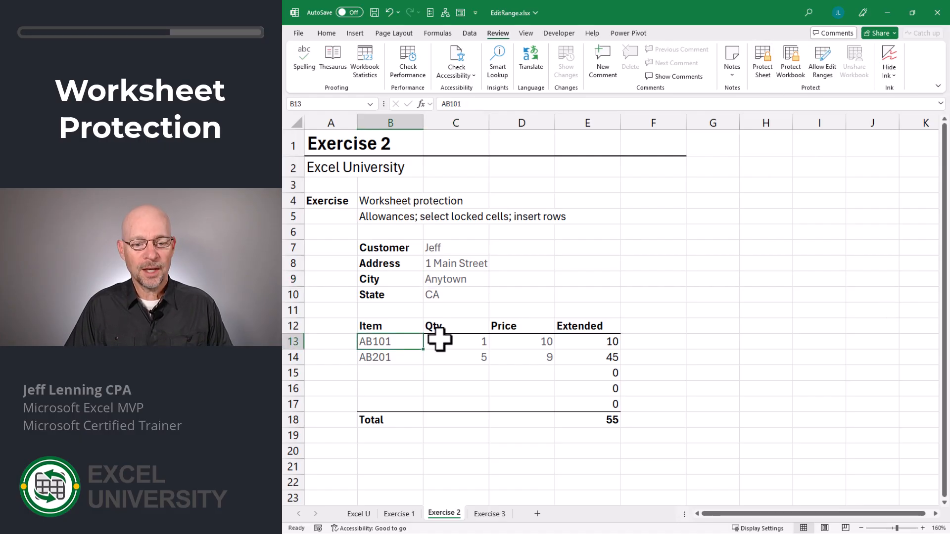
pyautogui.moveTo(439, 340); pyautogui.dragTo(538, 403)
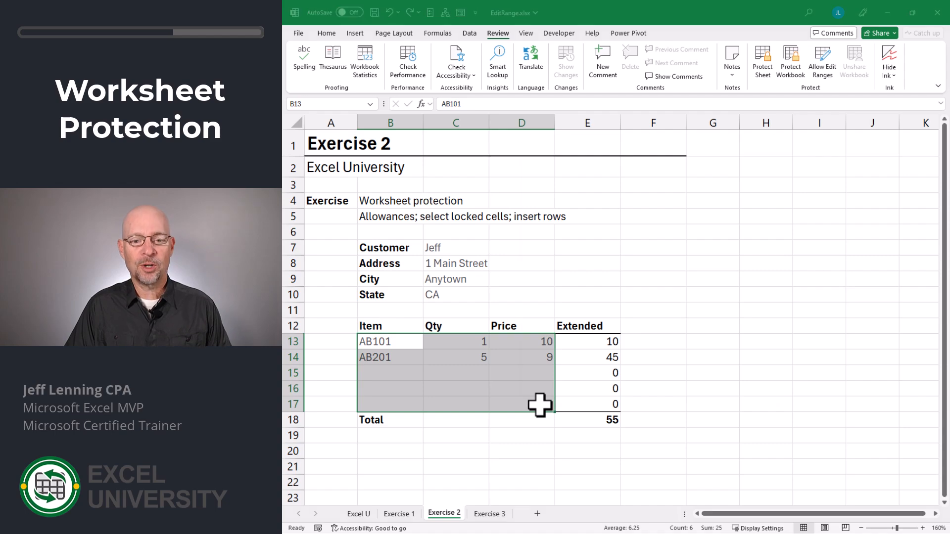
pyautogui.hotkey('ctrl', '1')
pyautogui.click(540, 163)
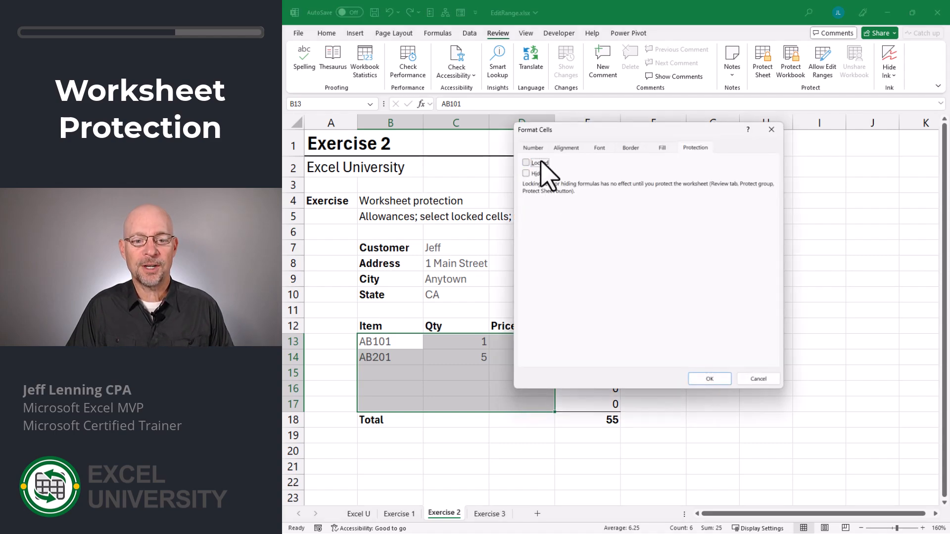
pyautogui.click(708, 379)
# Step: Protect the sheet with the default permissions and add item AB301 in row 15 with quantity 1 and price 5
pyautogui.click(762, 66)
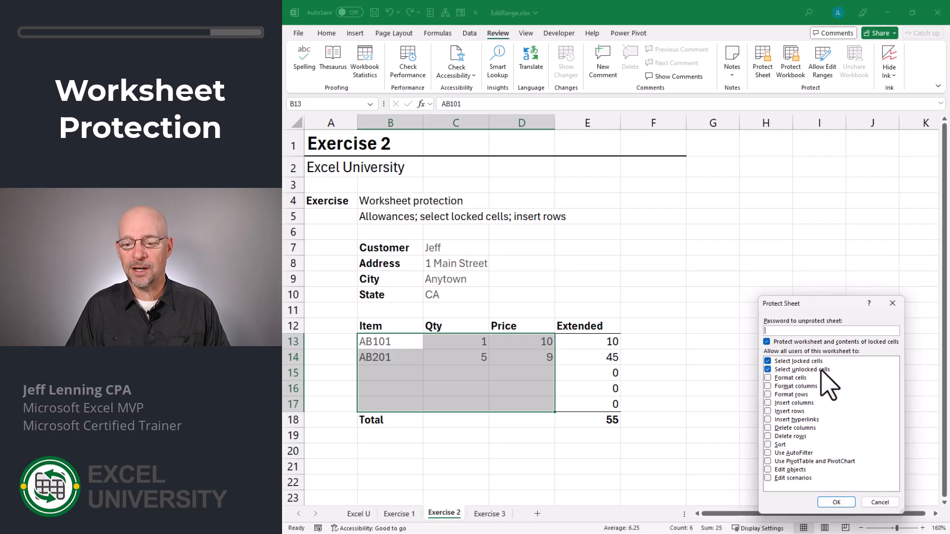
pyautogui.click(836, 502)
pyautogui.press('Down')
pyautogui.press('Down')
pyautogui.write('A')
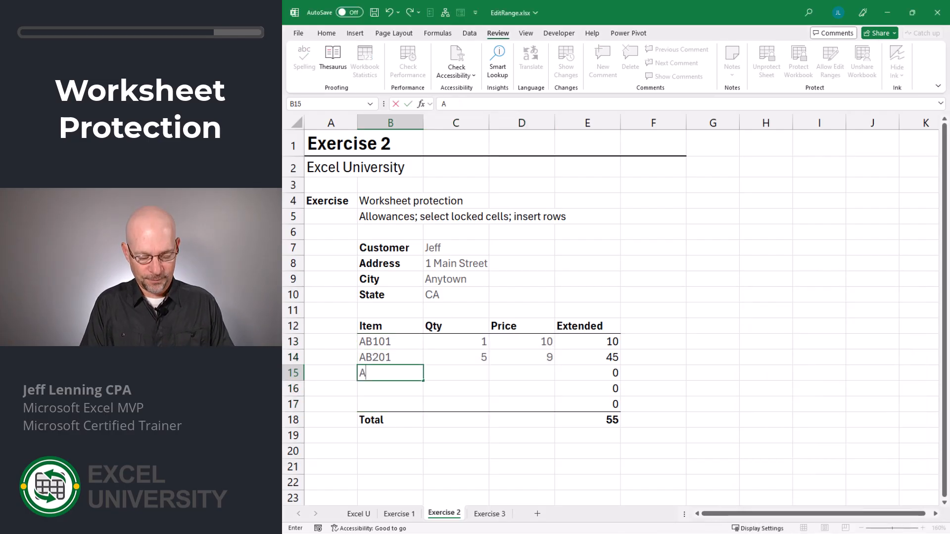
pyautogui.write('B301')
pyautogui.press('Tab')
pyautogui.write('1')
pyautogui.press('Tab')
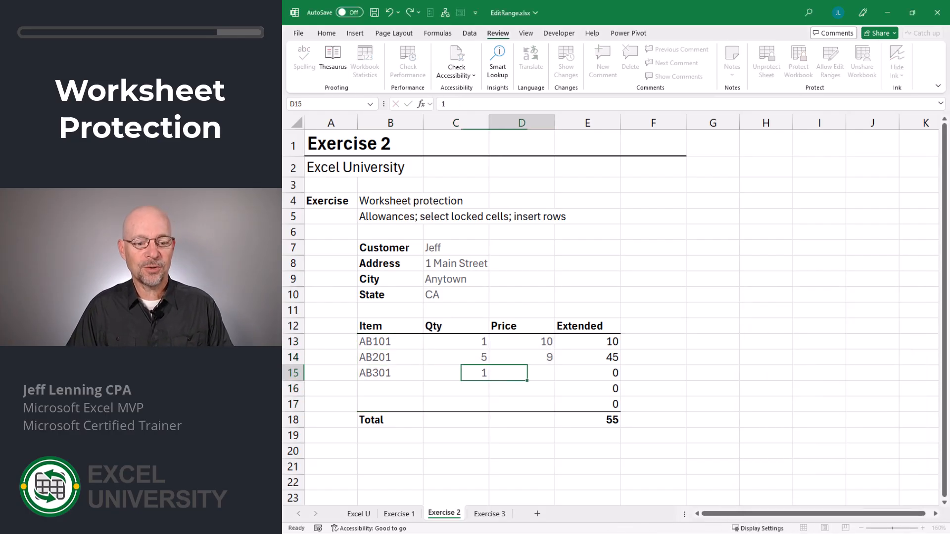
pyautogui.write('5')
pyautogui.press('Return')
pyautogui.press('Up')
# Step: Unprotect the sheet and protect it again without a password, allowing only the selection of unlocked cells
pyautogui.click(767, 65)
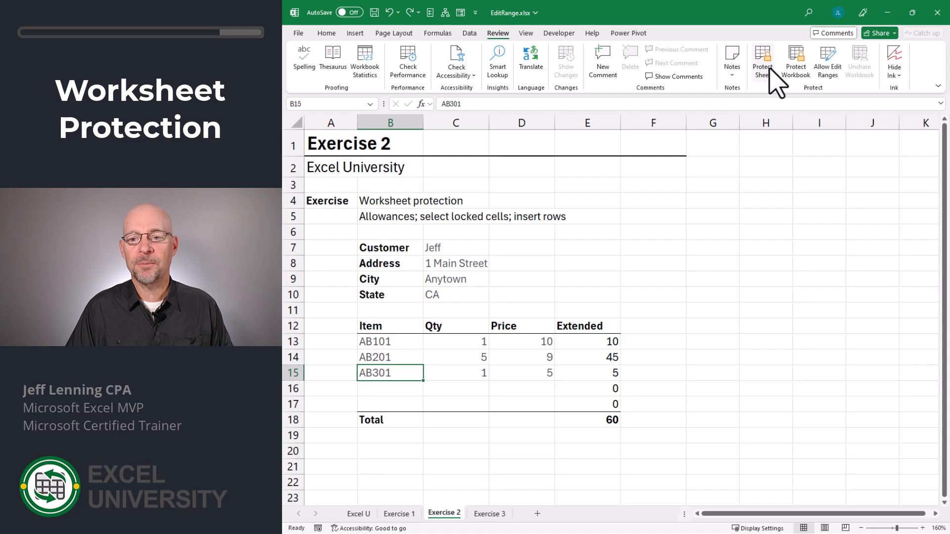
pyautogui.click(764, 64)
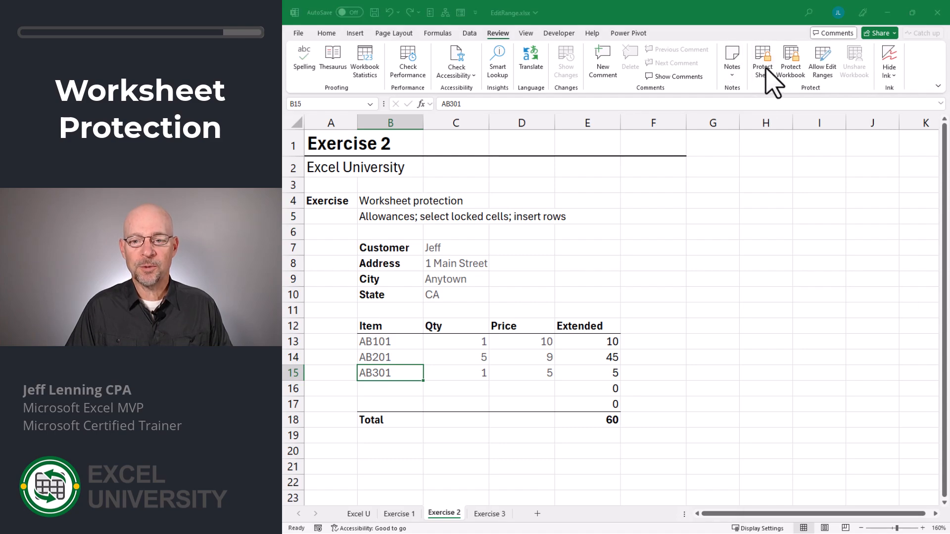
pyautogui.click(767, 361)
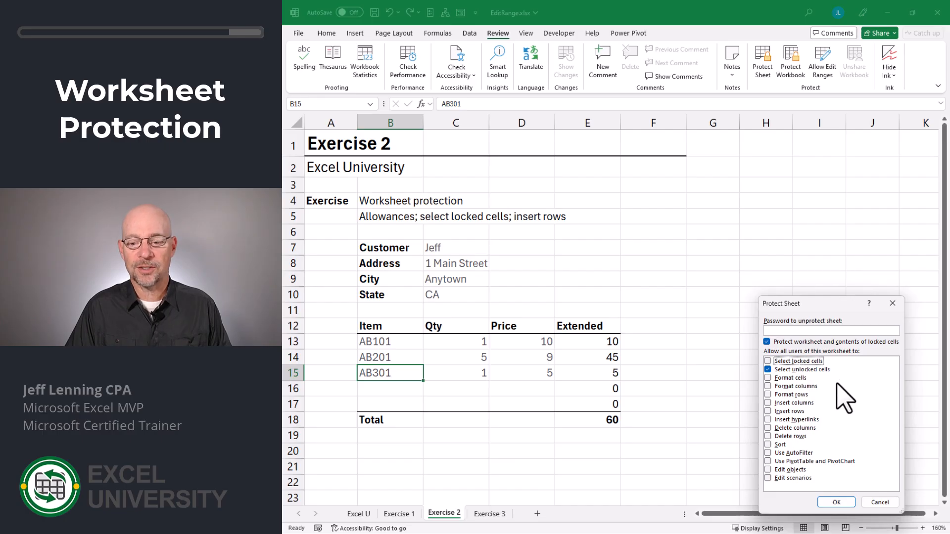
pyautogui.click(836, 502)
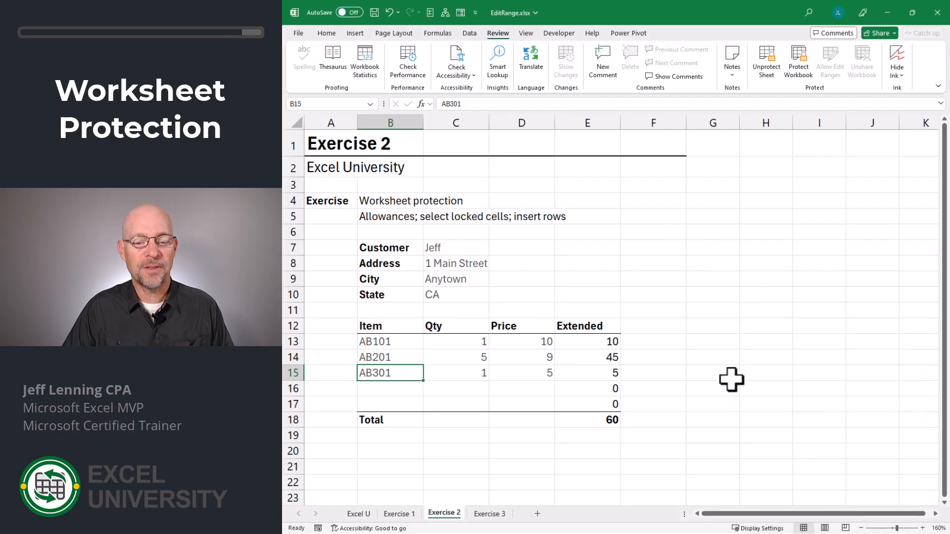
# Step: Append a last name to the customer's name in C7
pyautogui.click(450, 250)
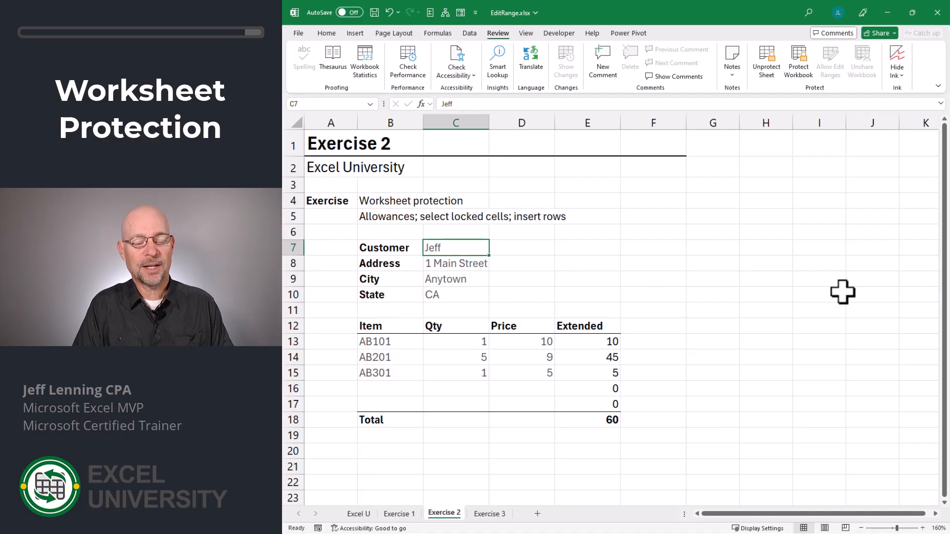
pyautogui.press('F2')
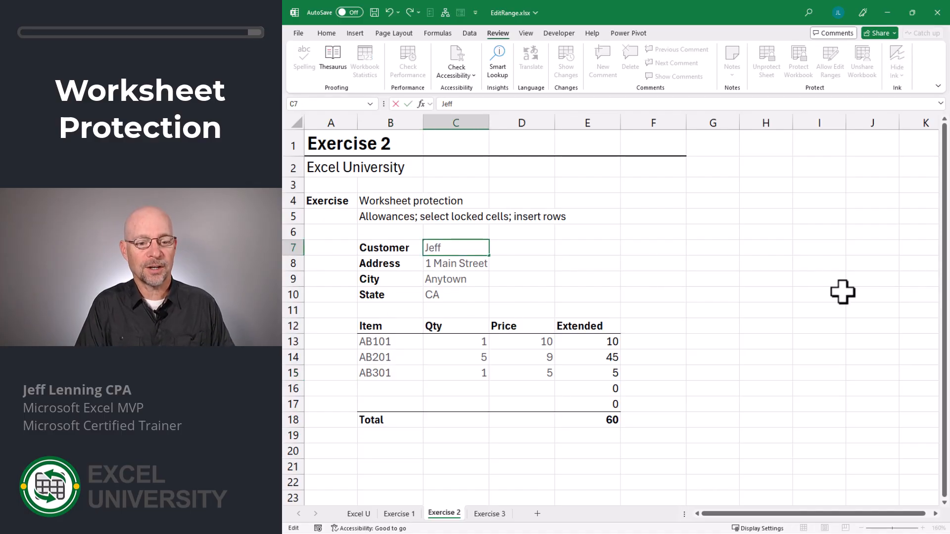
pyautogui.write('Smith')
pyautogui.press('Return')
# Step: Move the selection through the unlocked customer and invoice input cells to check which cells can be reached on the protected sheet
pyautogui.press('Return')
pyautogui.press('Return')
pyautogui.press('Return')
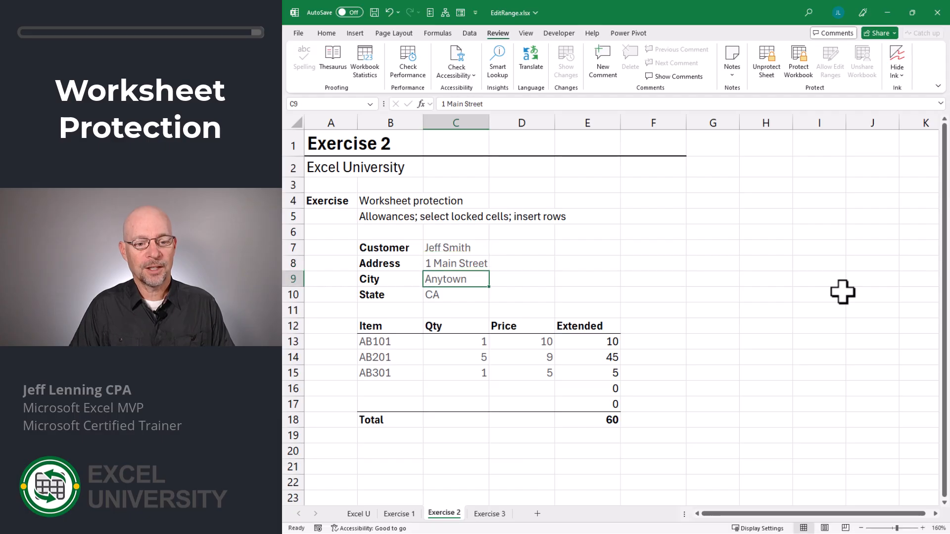
pyautogui.press('Tab')
pyautogui.press('Tab')
pyautogui.press('Tab')
pyautogui.press('Tab')
pyautogui.press('Tab')
pyautogui.press('Tab')
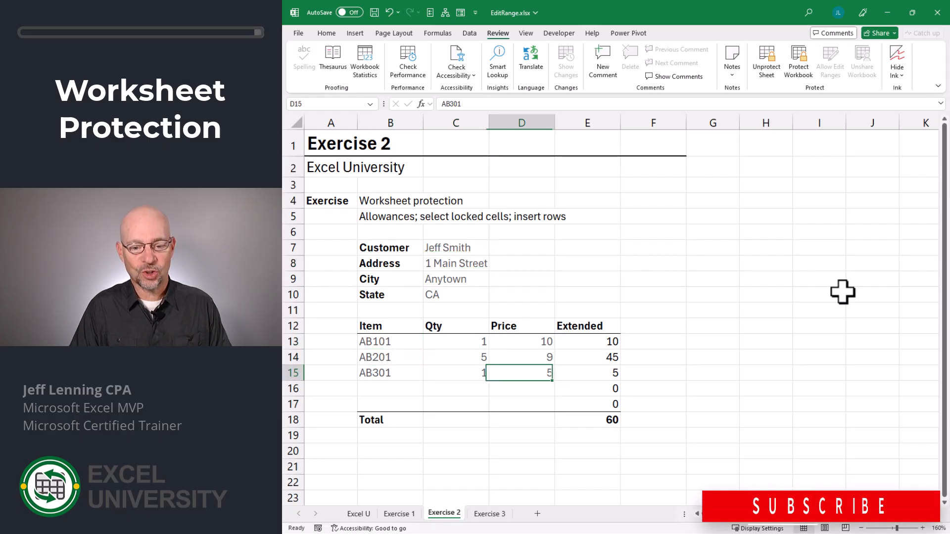
pyautogui.press('Tab')
pyautogui.press('Tab')
pyautogui.press('Tab')
pyautogui.press('Tab')
pyautogui.press('Tab')
pyautogui.press('Tab')
pyautogui.press('Tab')
pyautogui.press('Tab')
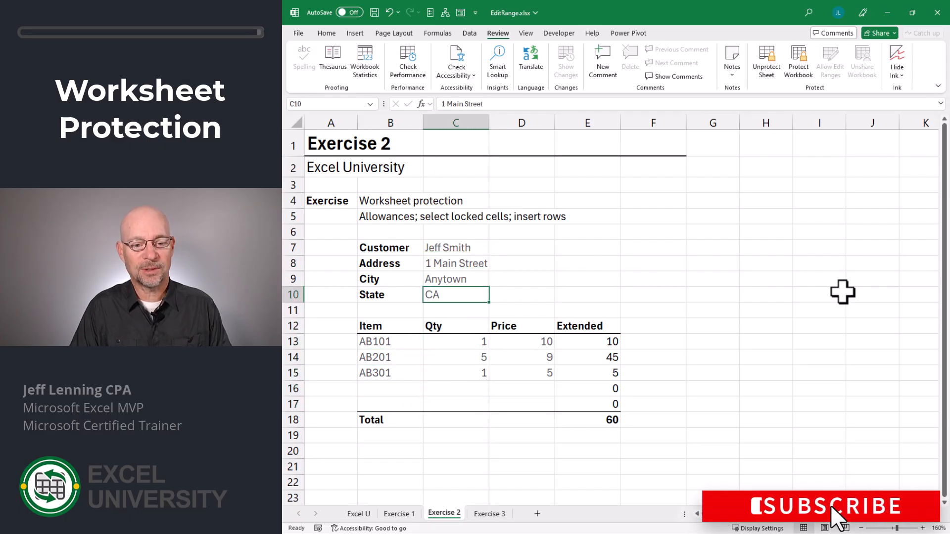
pyautogui.press('Tab')
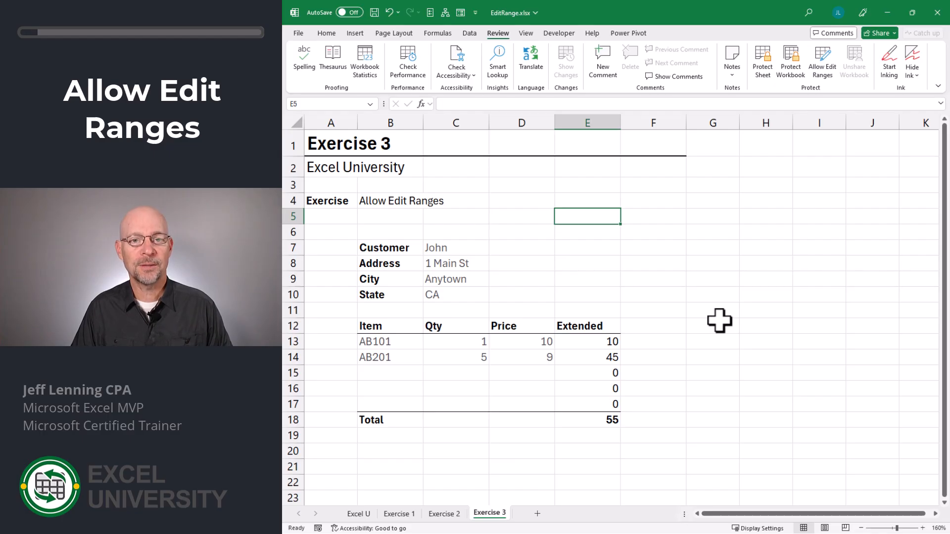
# Step: Create an allowed edit range titled CustomerInfo for cells C7:C10 on the Exercise 3 sheet, without a range password
pyautogui.click(822, 69)
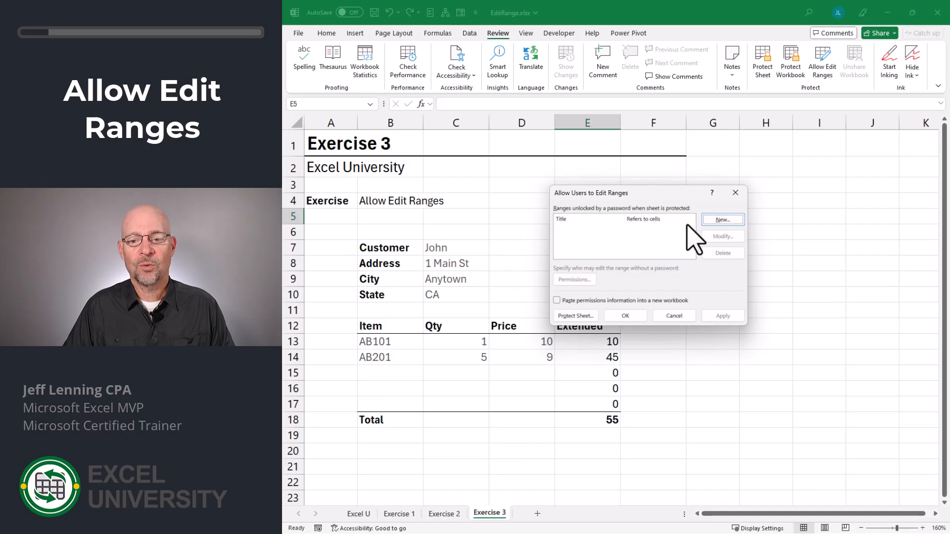
pyautogui.click(723, 220)
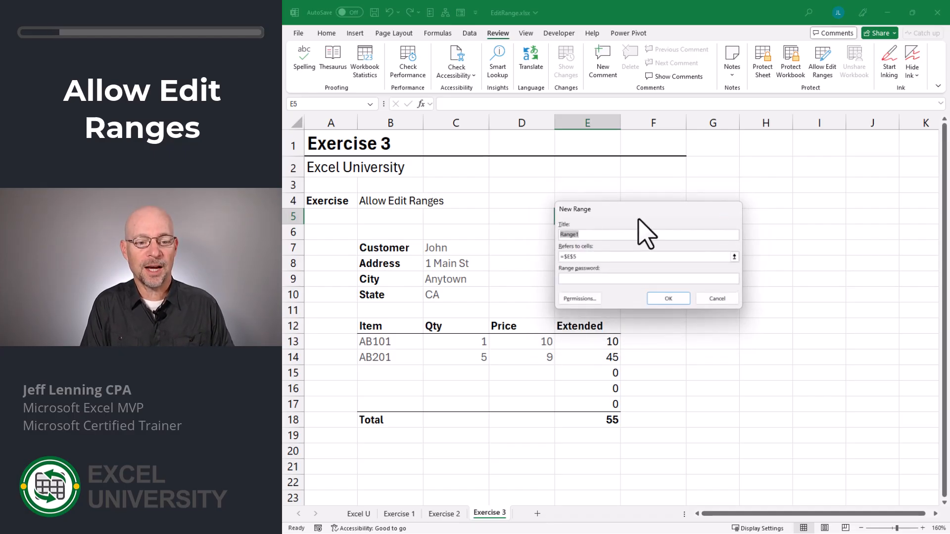
pyautogui.write('CustomerInfo')
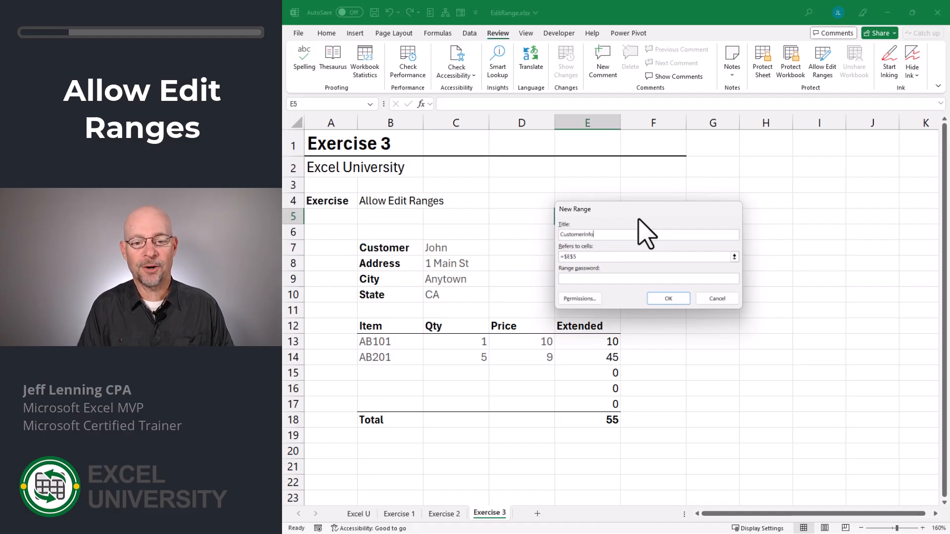
pyautogui.press('Tab')
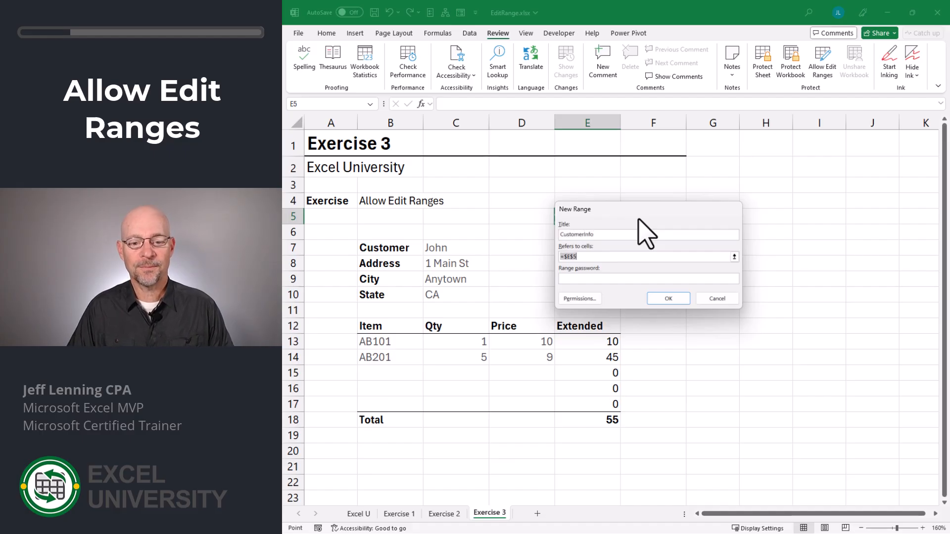
pyautogui.moveTo(452, 247); pyautogui.dragTo(454, 294)
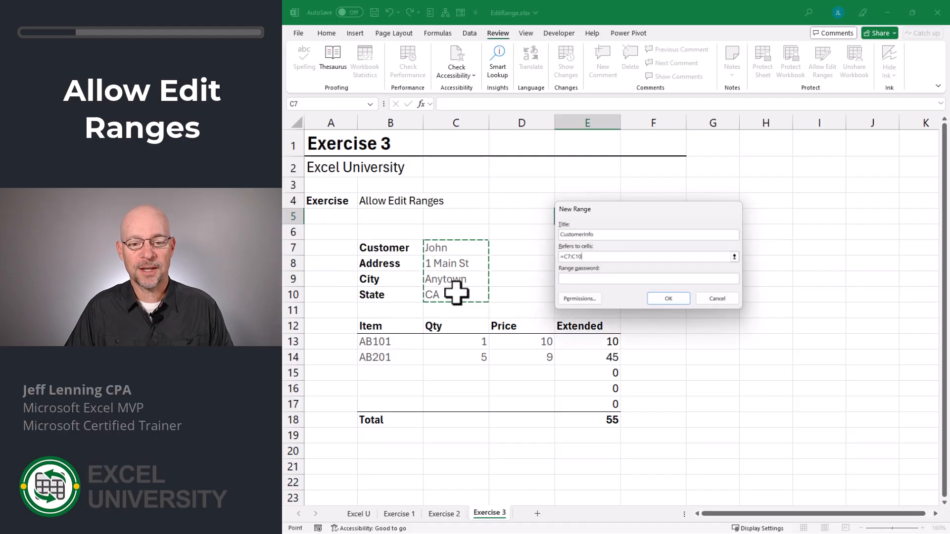
pyautogui.click(597, 278)
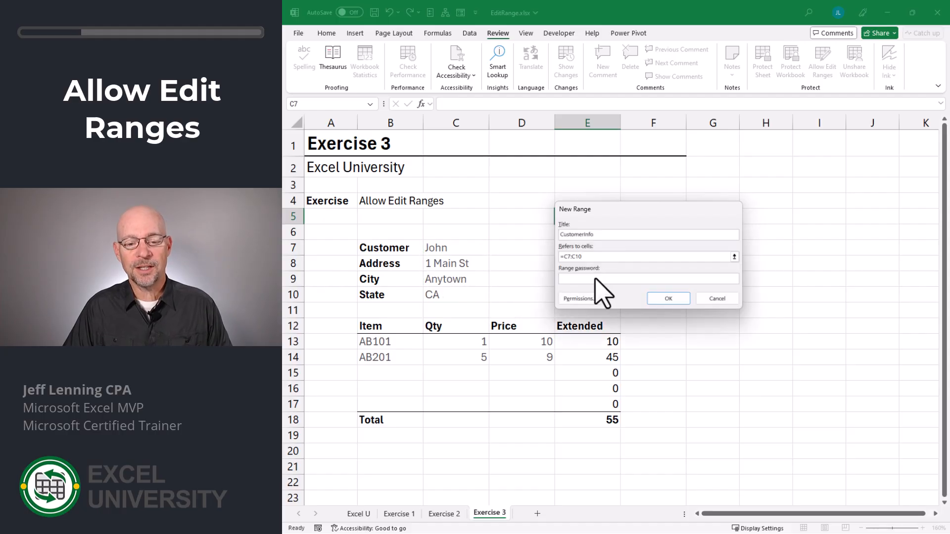
pyautogui.click(672, 298)
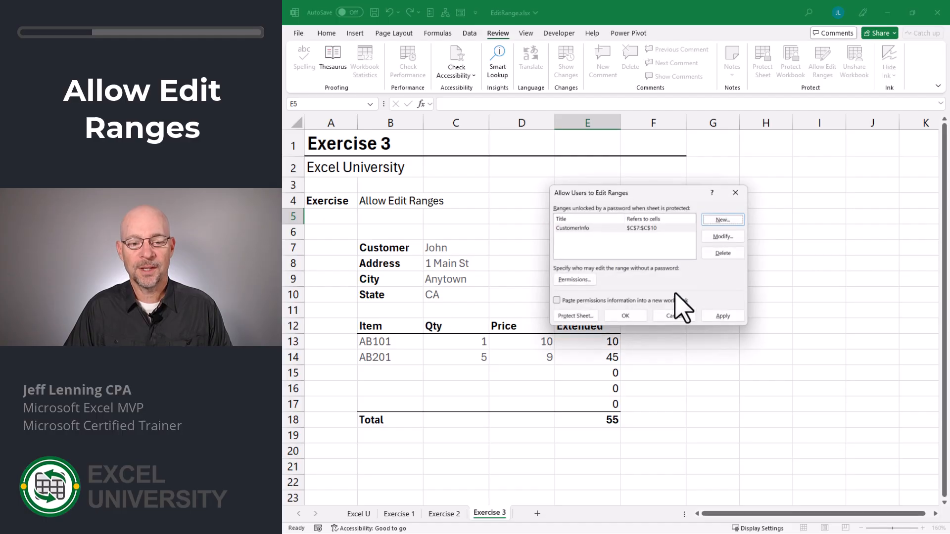
# Step: Add an allowed edit range titled InvoiceInfo for cells B13:D17 without a range password, and protect the sheet
pyautogui.click(721, 220)
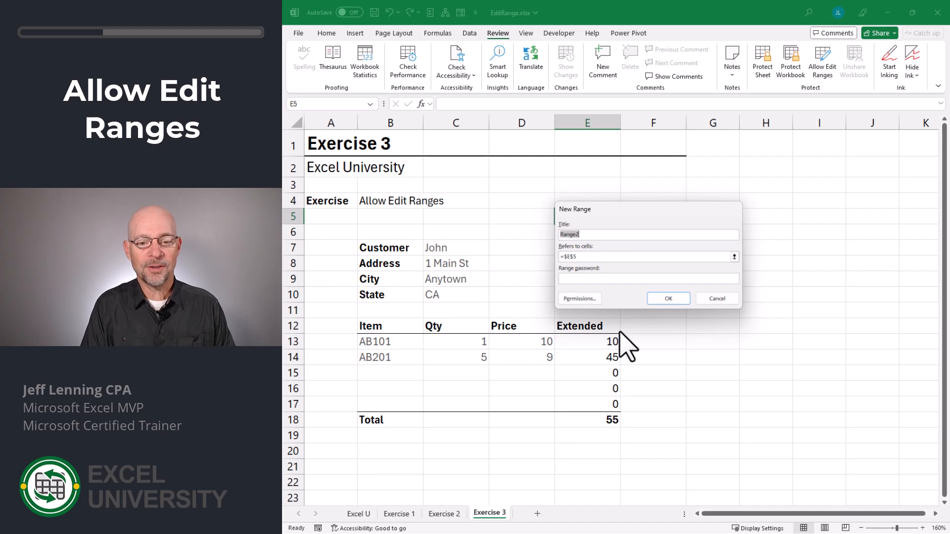
pyautogui.write('InvoiceInfo')
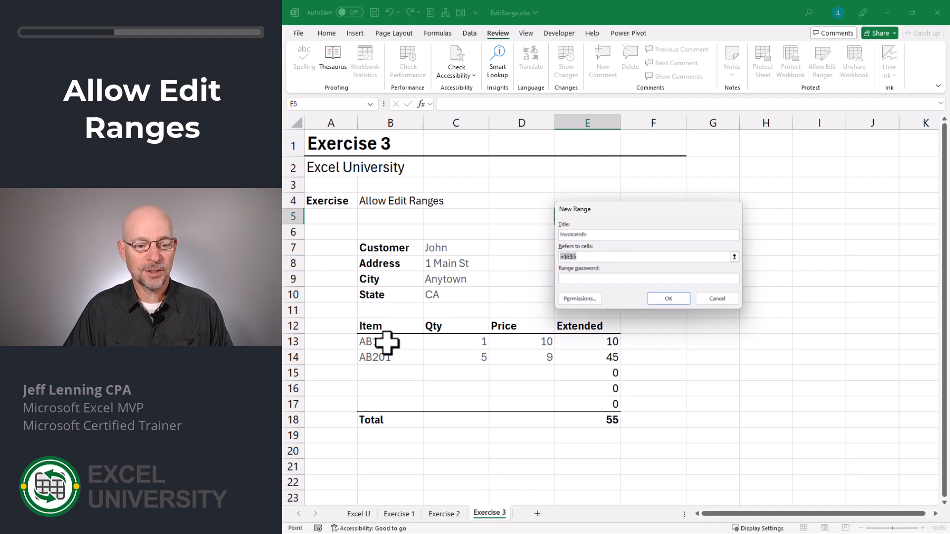
pyautogui.moveTo(387, 341); pyautogui.dragTo(552, 403)
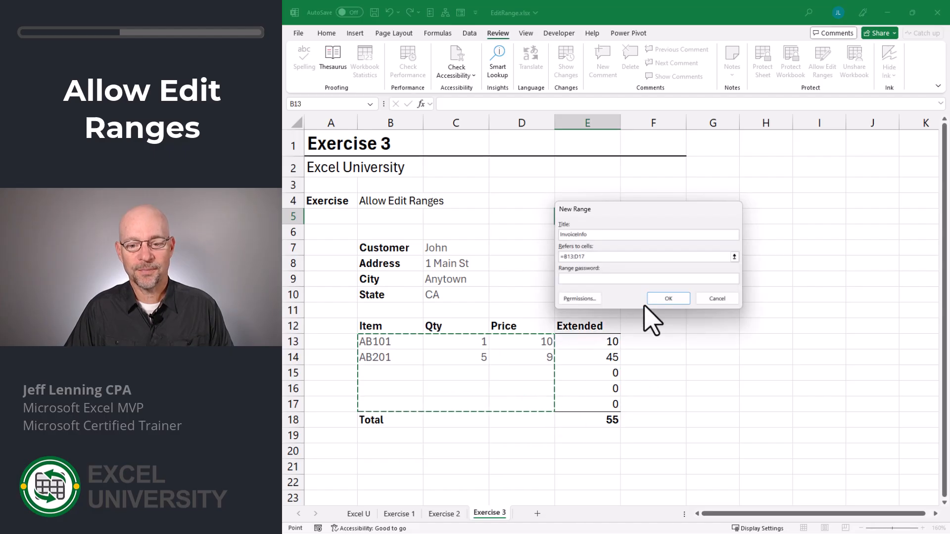
pyautogui.click(666, 299)
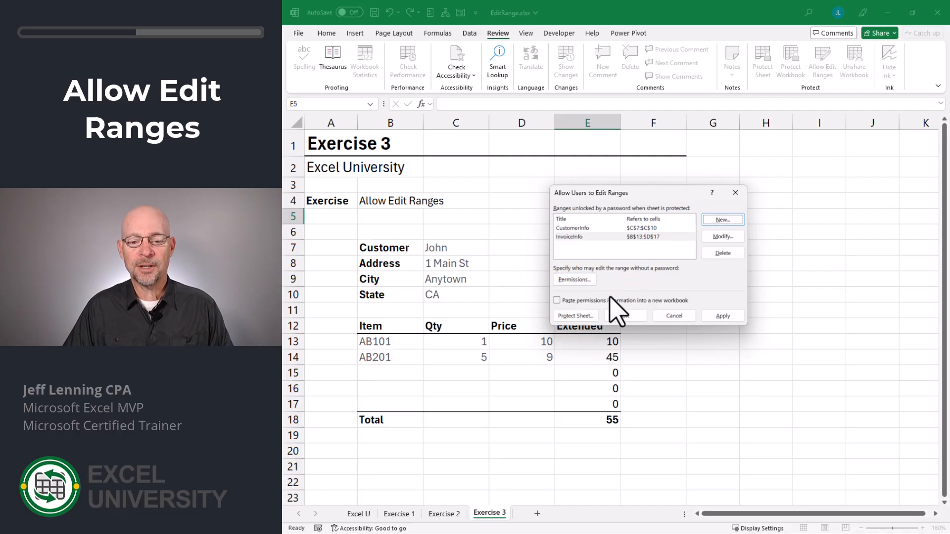
pyautogui.click(627, 315)
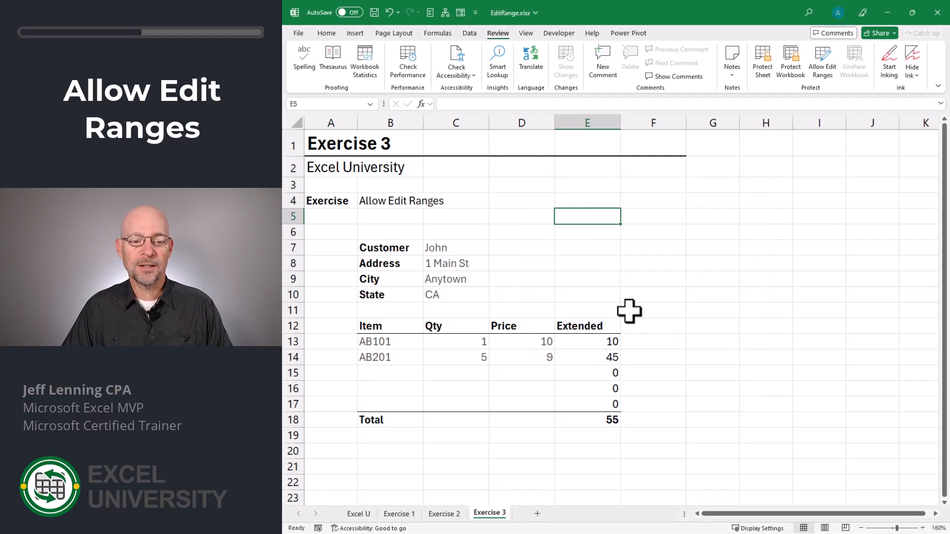
pyautogui.click(763, 58)
pyautogui.click(838, 503)
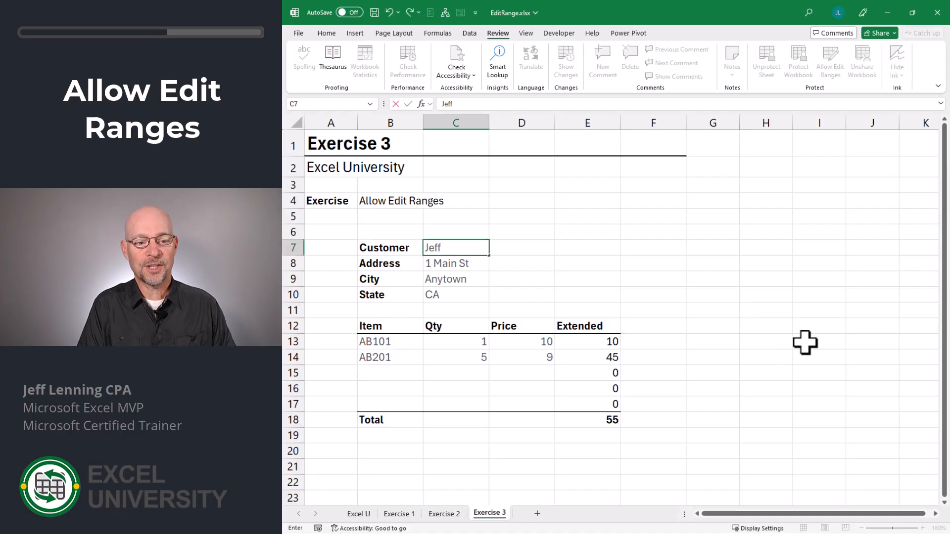
# Step: Enter the customer's full name in C7 and spell out the abbreviated street type in the address in C8
pyautogui.write('Smith')
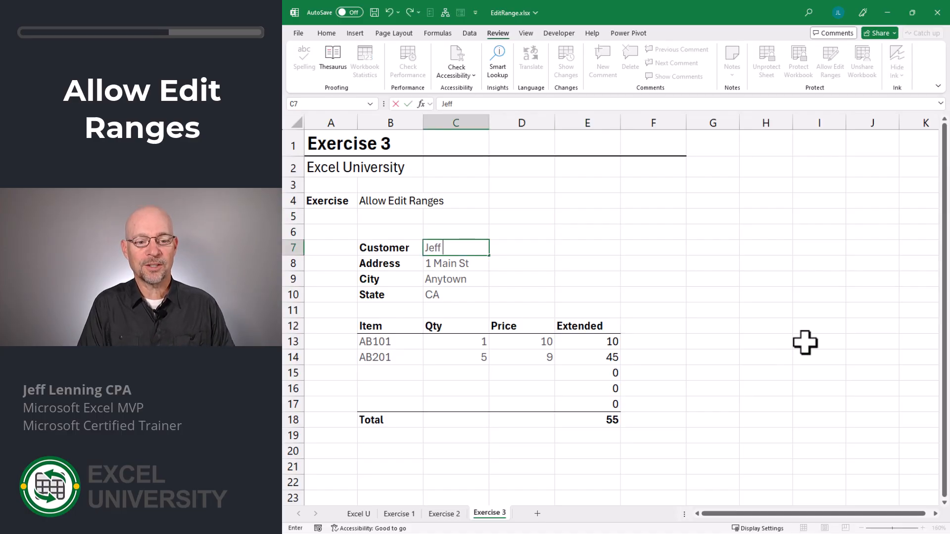
pyautogui.press('Return')
pyautogui.press('F2')
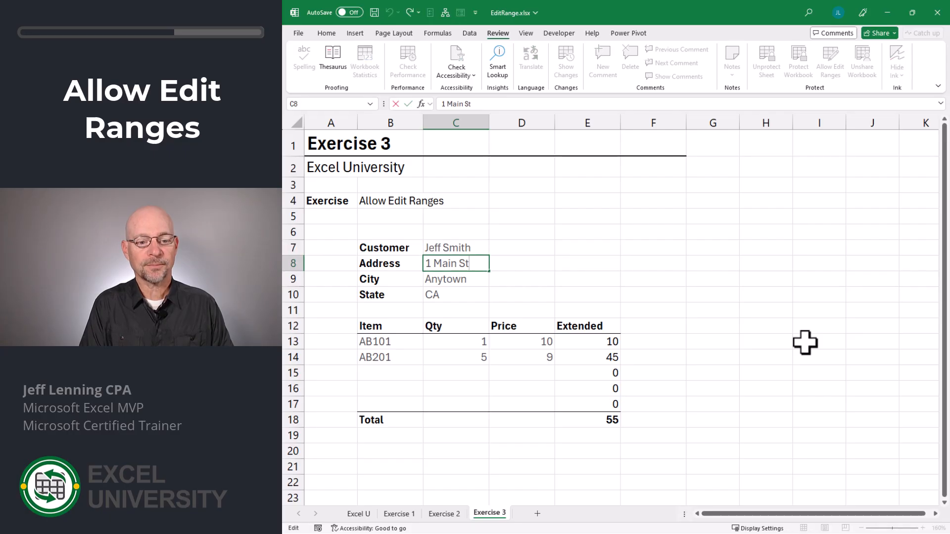
pyautogui.write('reet')
pyautogui.press('Return')
# Step: Add item AB301 in row 15 with quantity 1 and price 5
pyautogui.write('AB301')
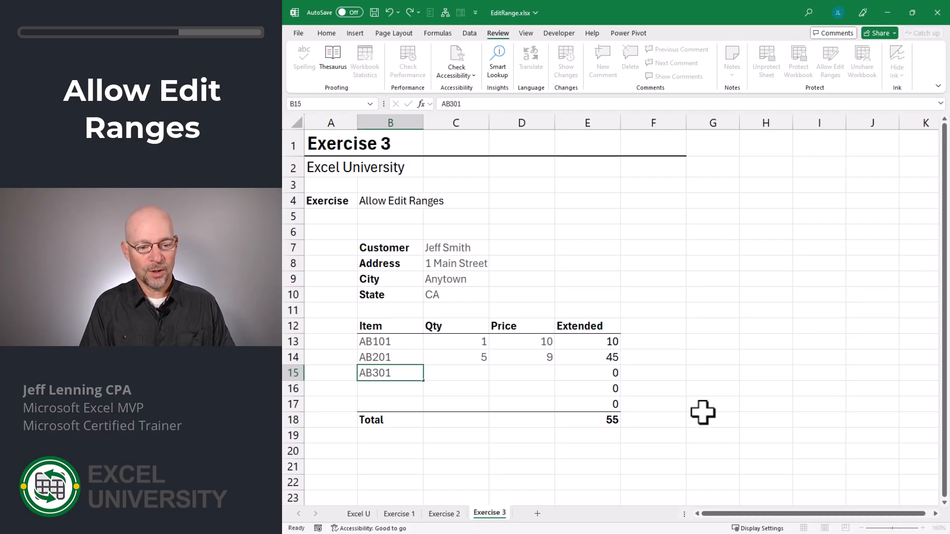
pyautogui.press('Tab')
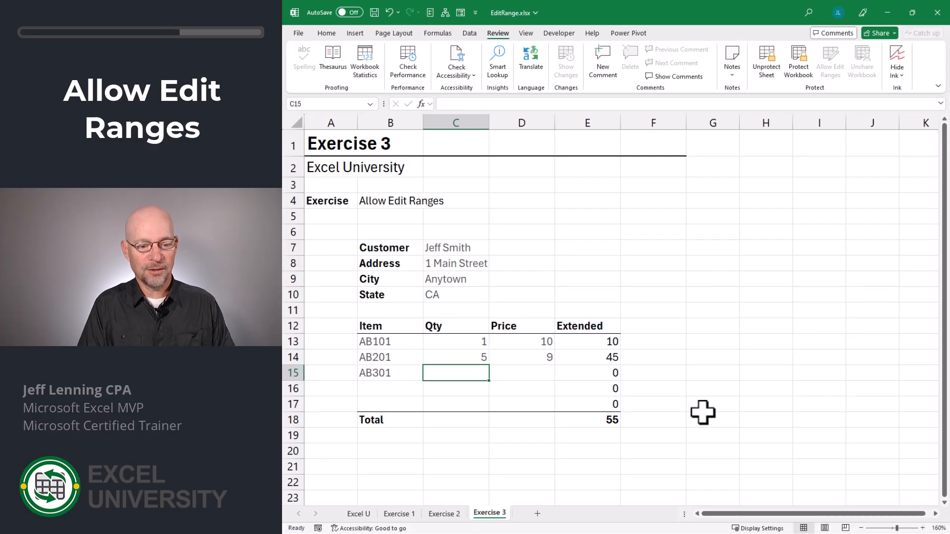
pyautogui.write('1')
pyautogui.press('Tab')
pyautogui.write('5')
pyautogui.press('Return')
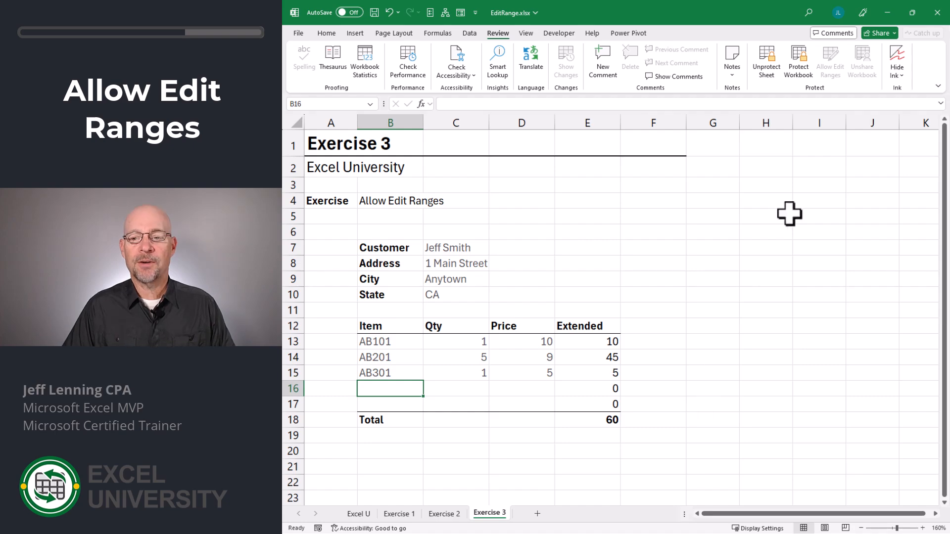
# Step: Unprotect the sheet and open the list of allowed edit ranges
pyautogui.click(765, 59)
pyautogui.click(822, 63)
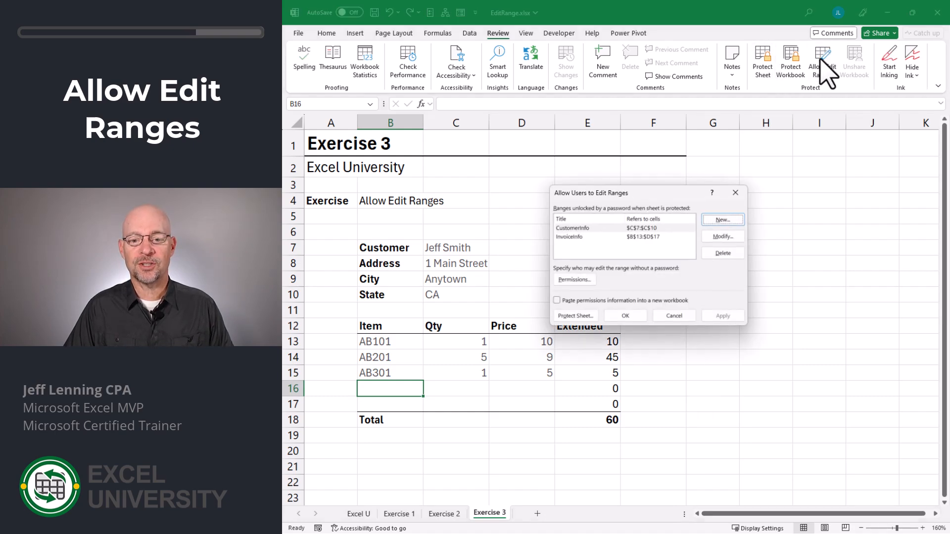